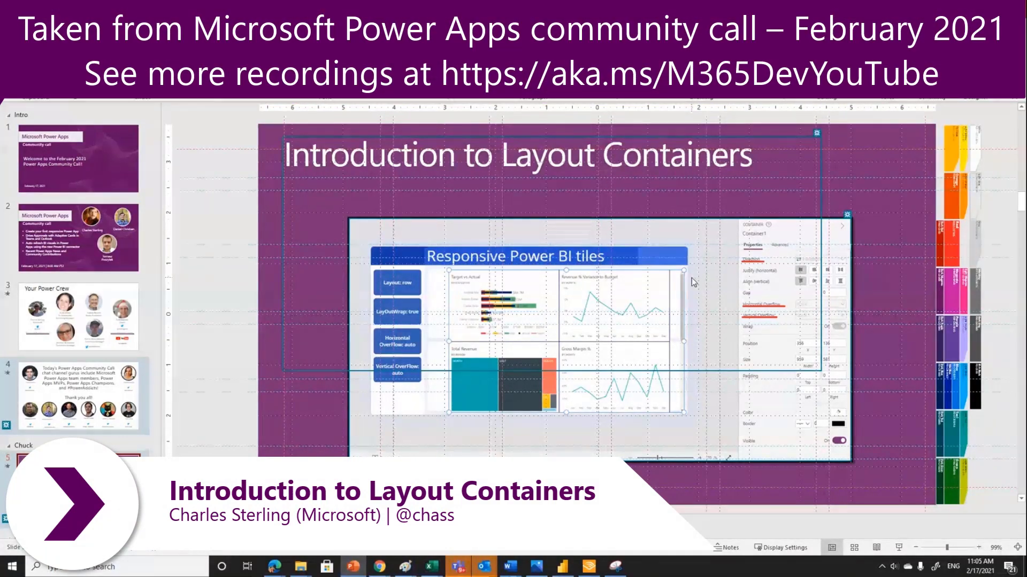
- Switch from the slide deck to the running preview of the Containers app in the browser
{"action": "key", "text": "alt+Tab"}
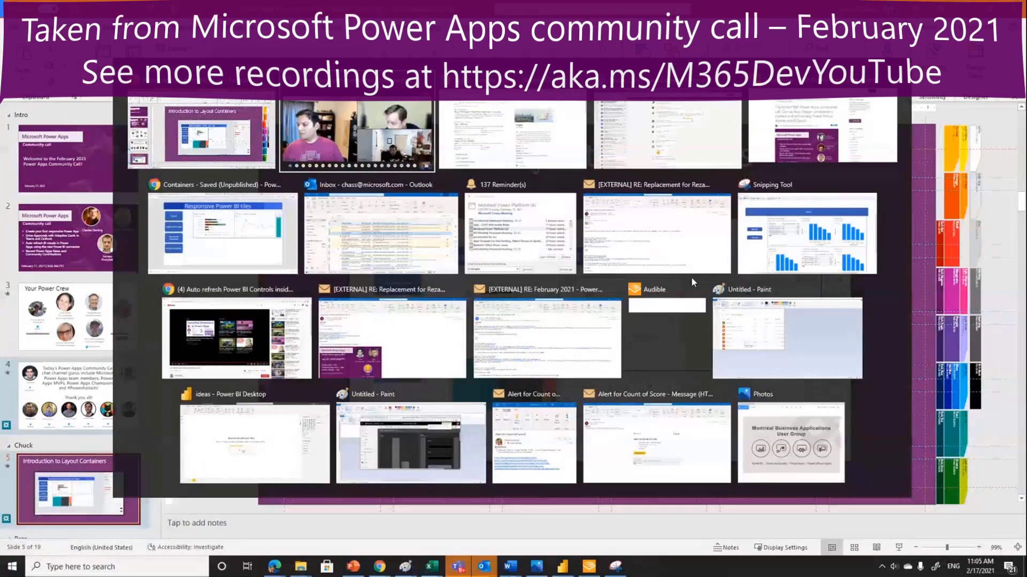
{"action": "key", "text": "alt+Tab"}
{"action": "key", "text": "alt+Tab"}
{"action": "key", "text": "alt+Tab"}
{"action": "key", "text": "alt+Tab"}
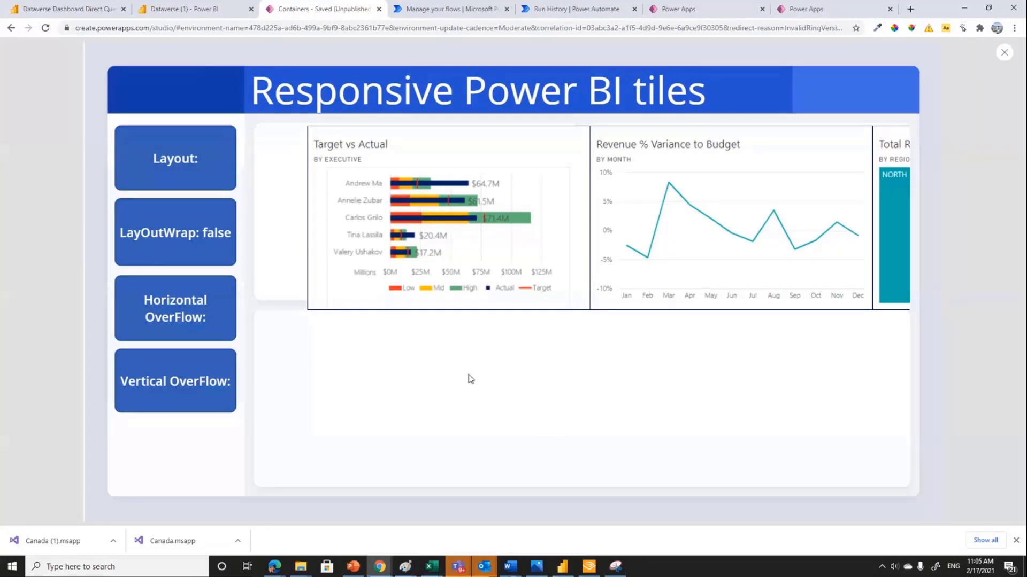
- Toggle the tile layout between column and row, leaving it on row
{"action": "left_click", "coordinate": [180, 167]}
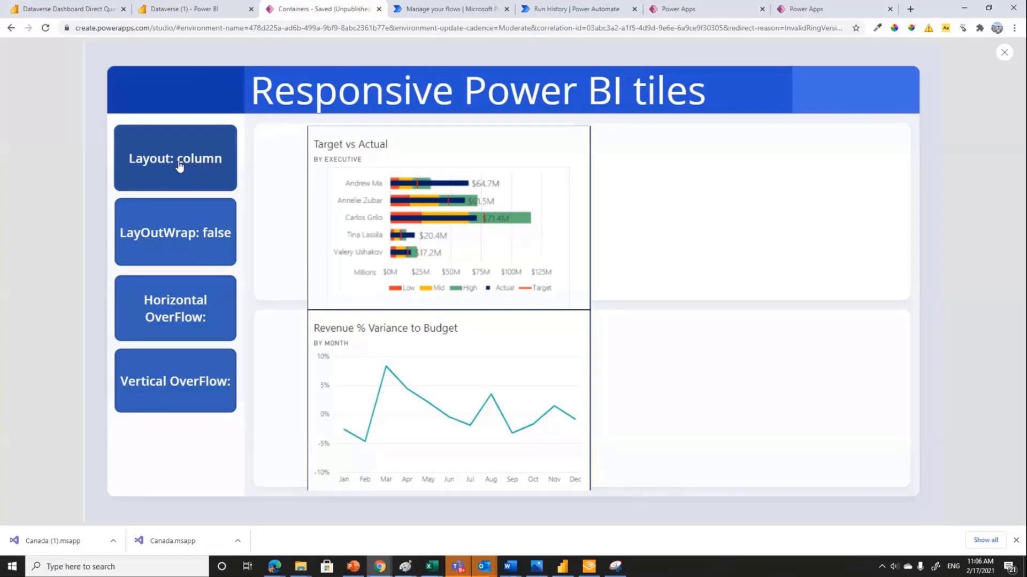
{"action": "left_click", "coordinate": [180, 167]}
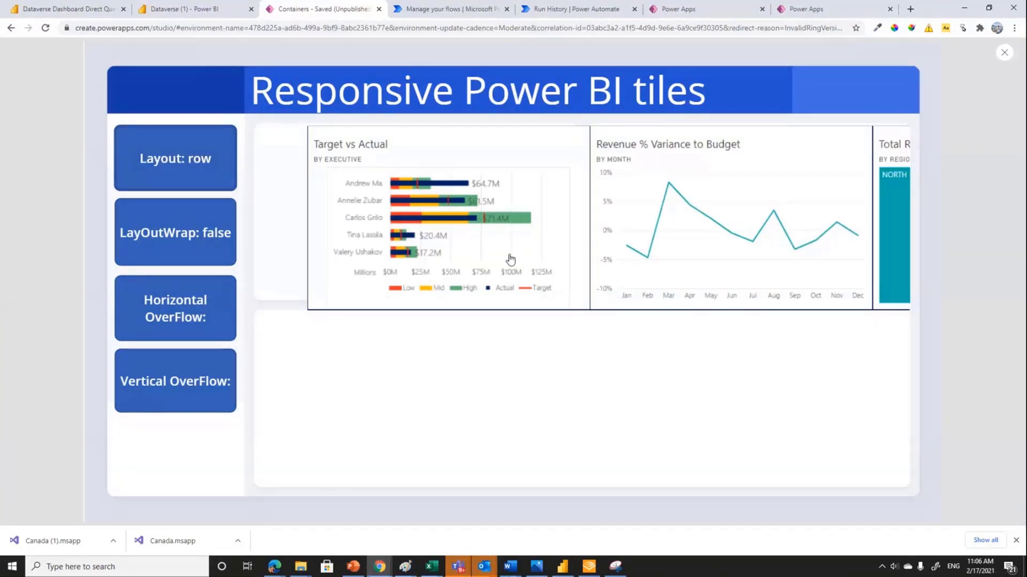
{"action": "left_click", "coordinate": [185, 170]}
{"action": "left_click", "coordinate": [186, 170]}
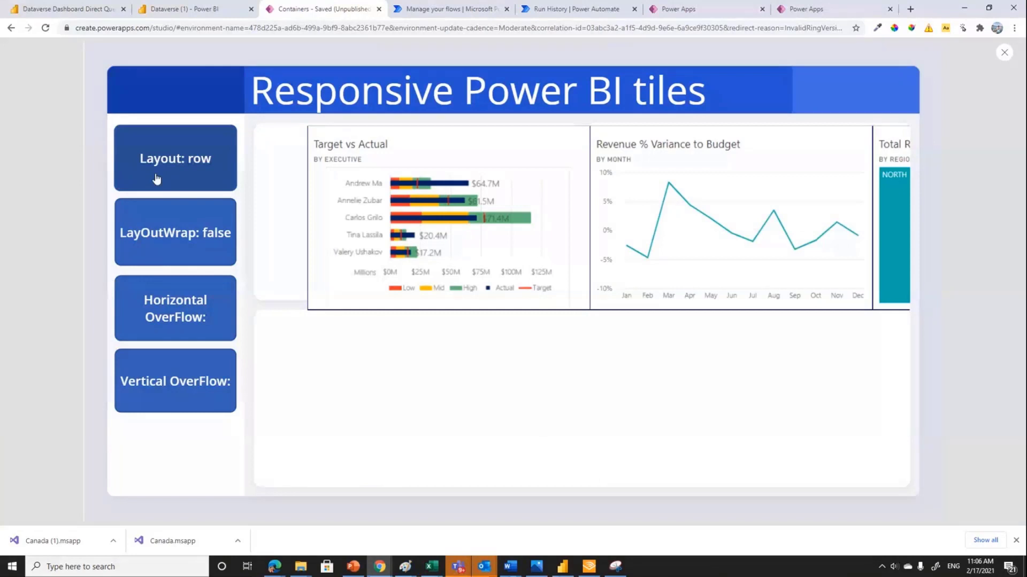
- Turn layout wrap on and set the horizontal overflow to hidden, trying the vertical scrolling of the tiles
{"action": "left_click", "coordinate": [163, 233]}
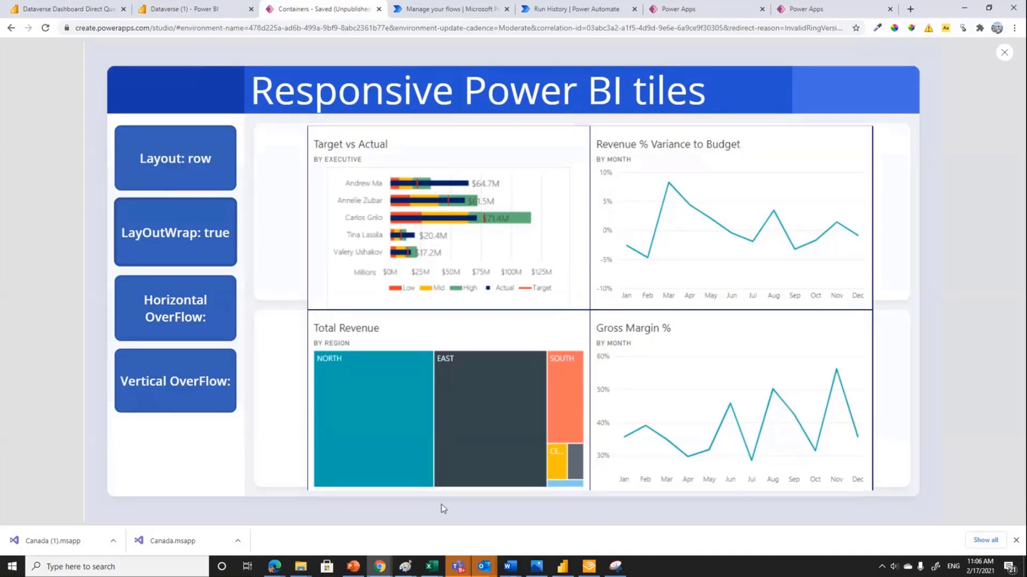
{"action": "left_click", "coordinate": [178, 321]}
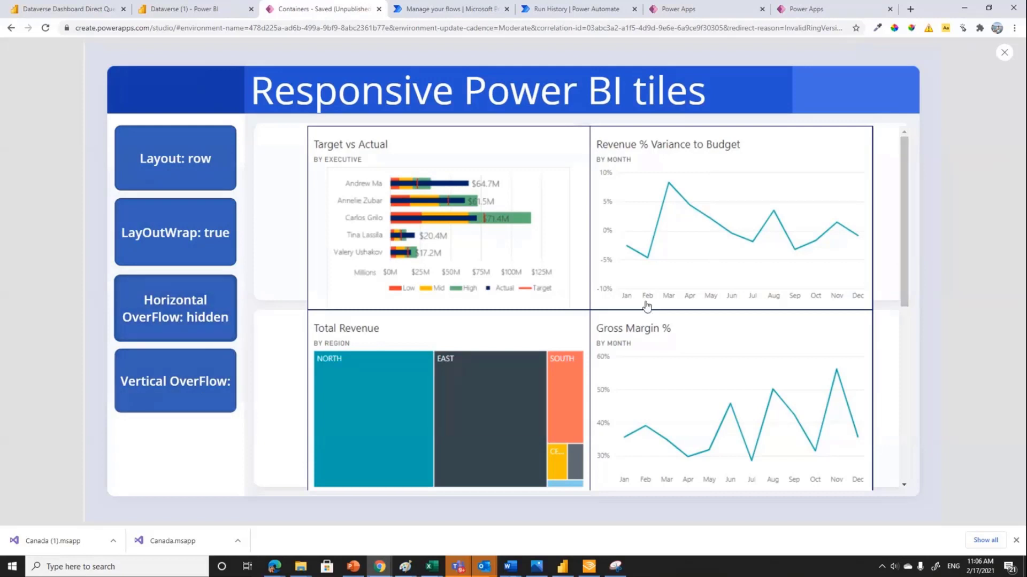
{"action": "left_click_drag", "start_coordinate": [907, 173], "coordinate": [905, 378]}
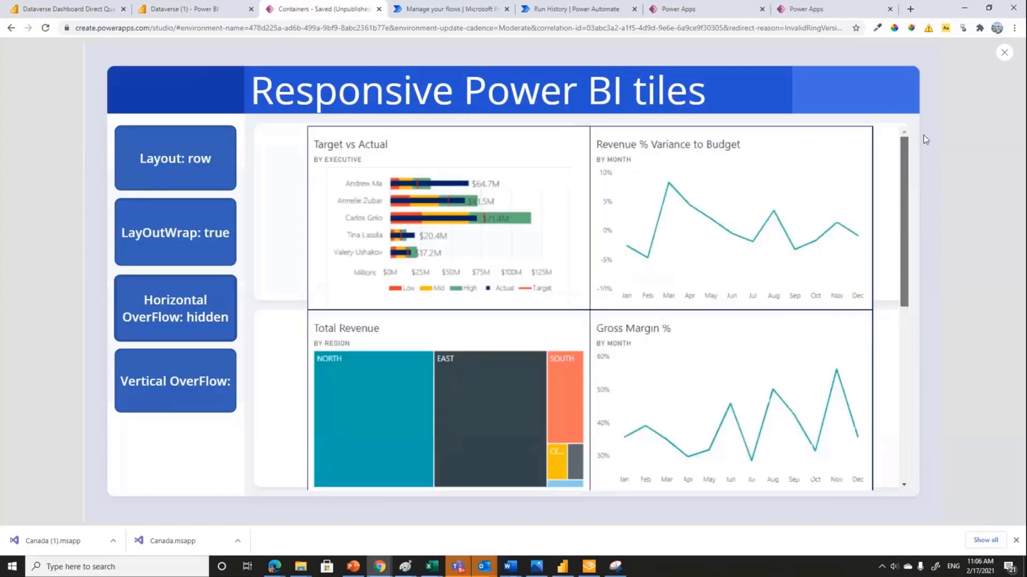
{"action": "left_click", "coordinate": [182, 320]}
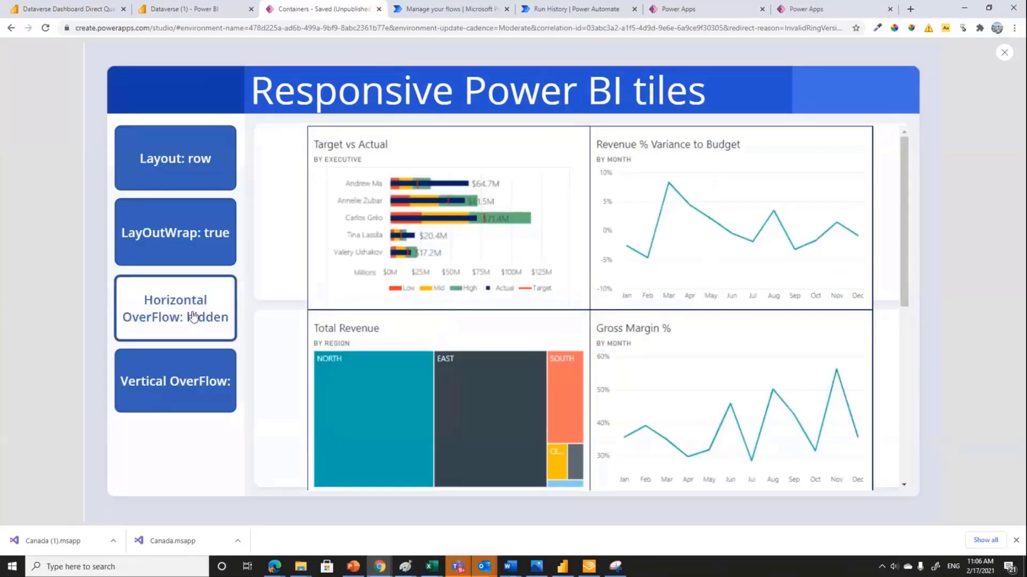
{"action": "left_click", "coordinate": [180, 325]}
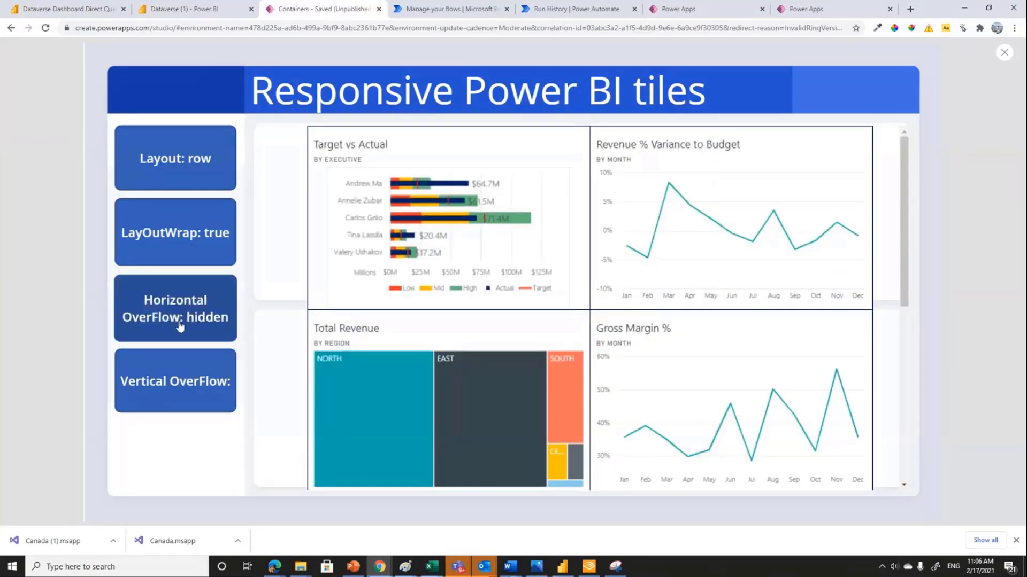
- Toggle the vertical overflow between hidden and auto, try scrolling the wrapped tiles, and leave the overflow on hidden
{"action": "left_click", "coordinate": [178, 389]}
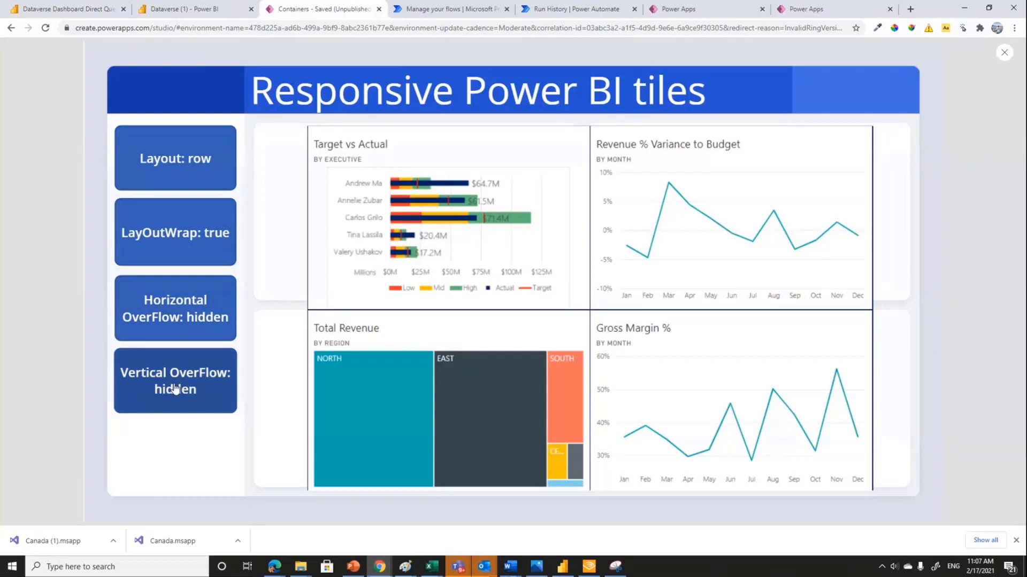
{"action": "left_click", "coordinate": [175, 387]}
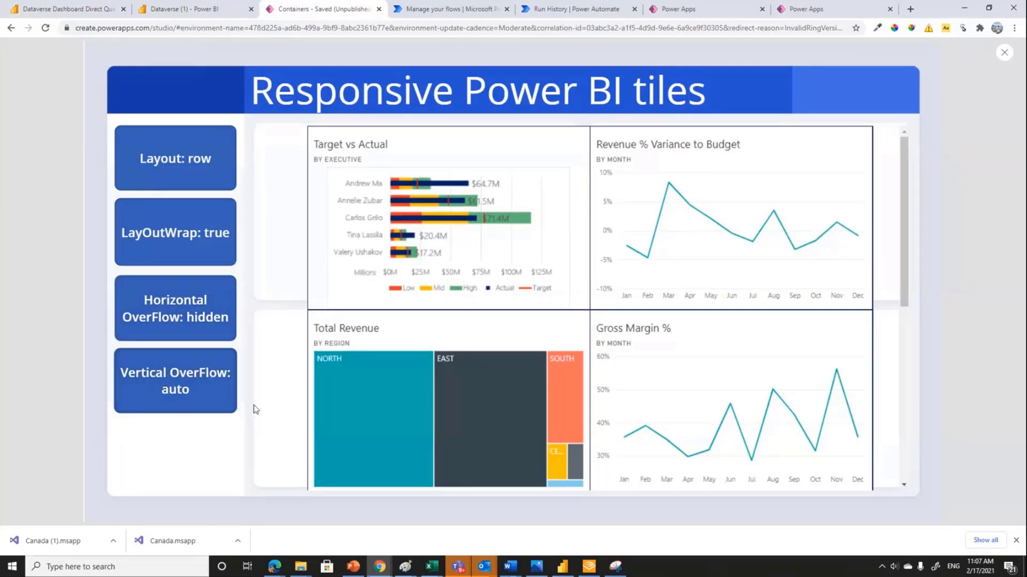
{"action": "left_click", "coordinate": [194, 402]}
{"action": "left_click", "coordinate": [195, 403]}
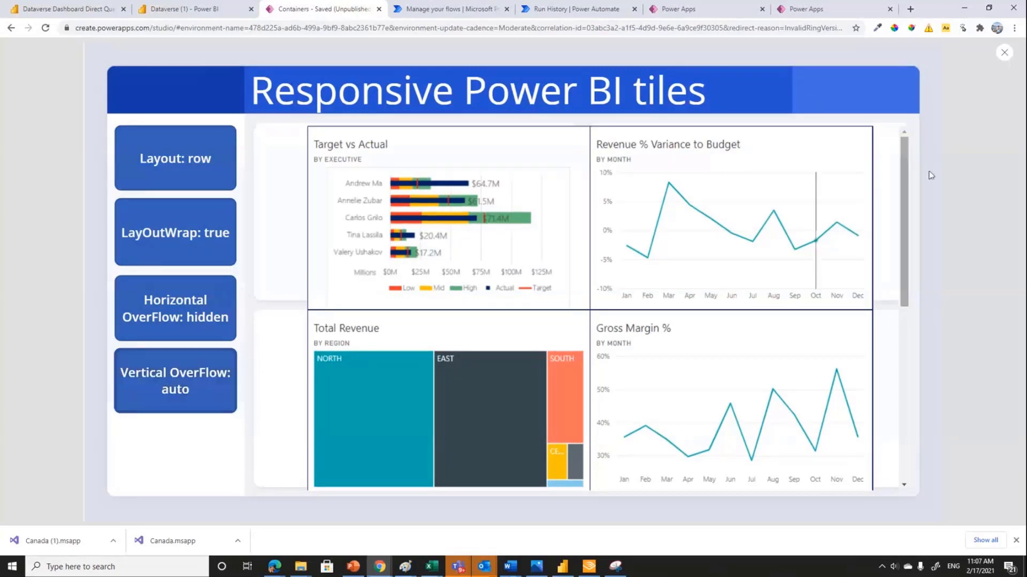
{"action": "left_click_drag", "start_coordinate": [905, 172], "coordinate": [915, 378]}
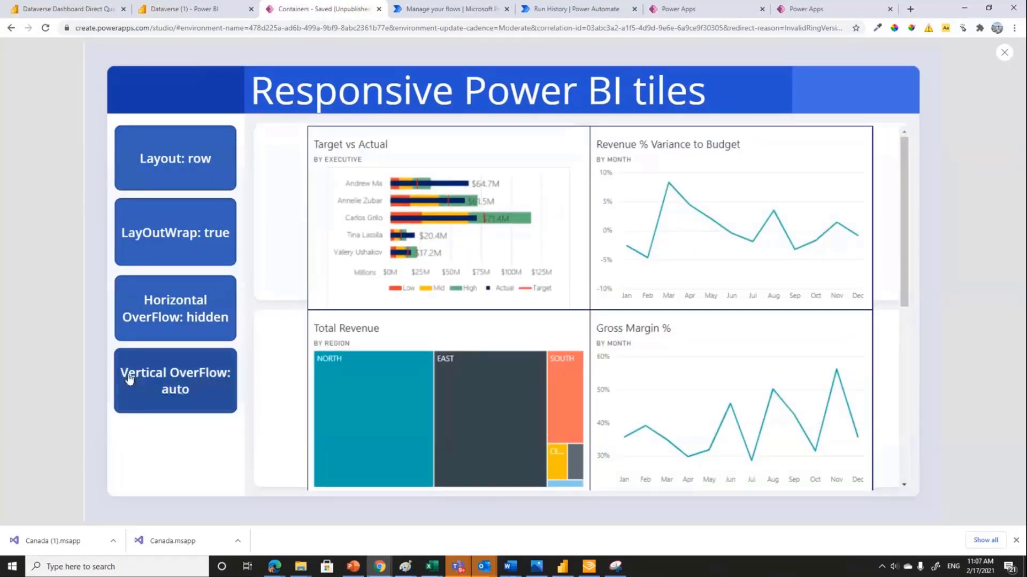
{"action": "left_click", "coordinate": [140, 383]}
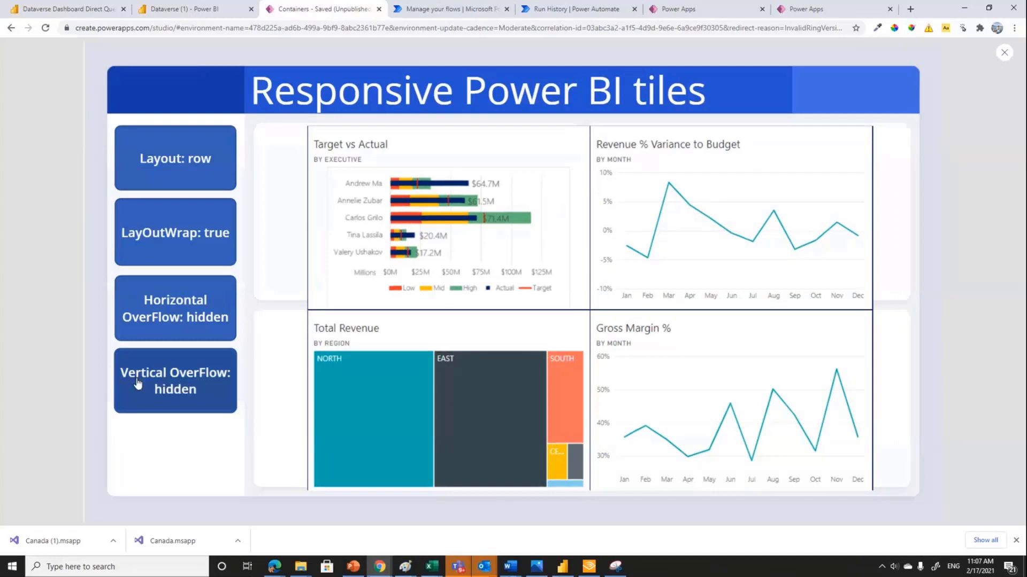
- Set the layout to column with horizontal and vertical overflow on auto, and scroll the tiles sideways
{"action": "left_click", "coordinate": [180, 309]}
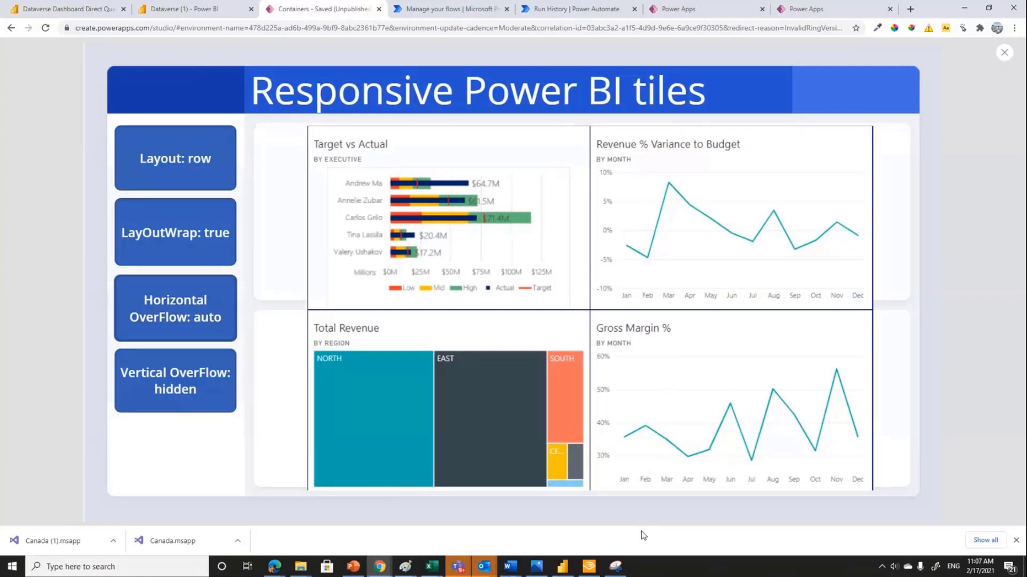
{"action": "left_click", "coordinate": [175, 173]}
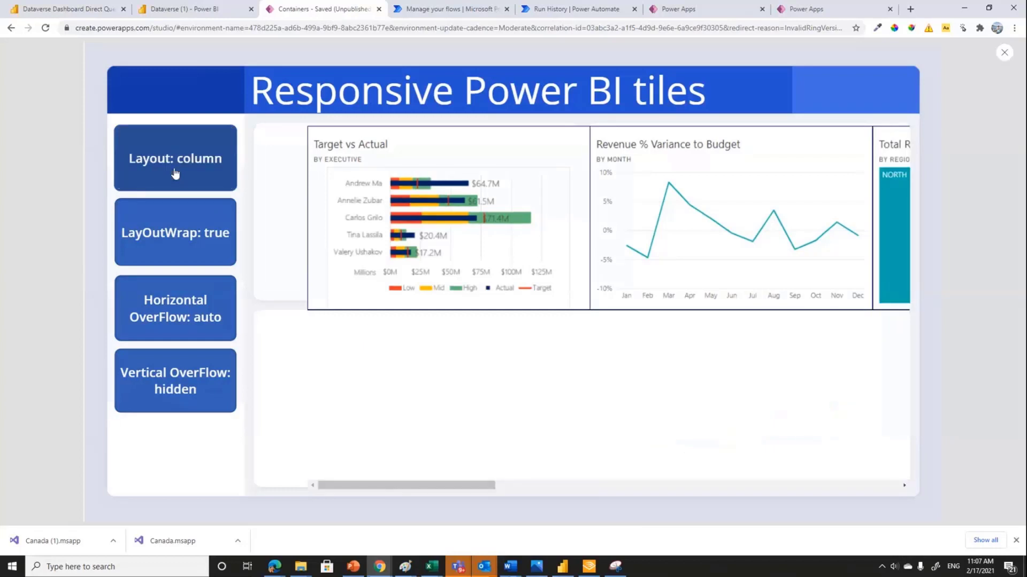
{"action": "left_click", "coordinate": [212, 398]}
{"action": "left_click_drag", "start_coordinate": [421, 486], "coordinate": [434, 455]}
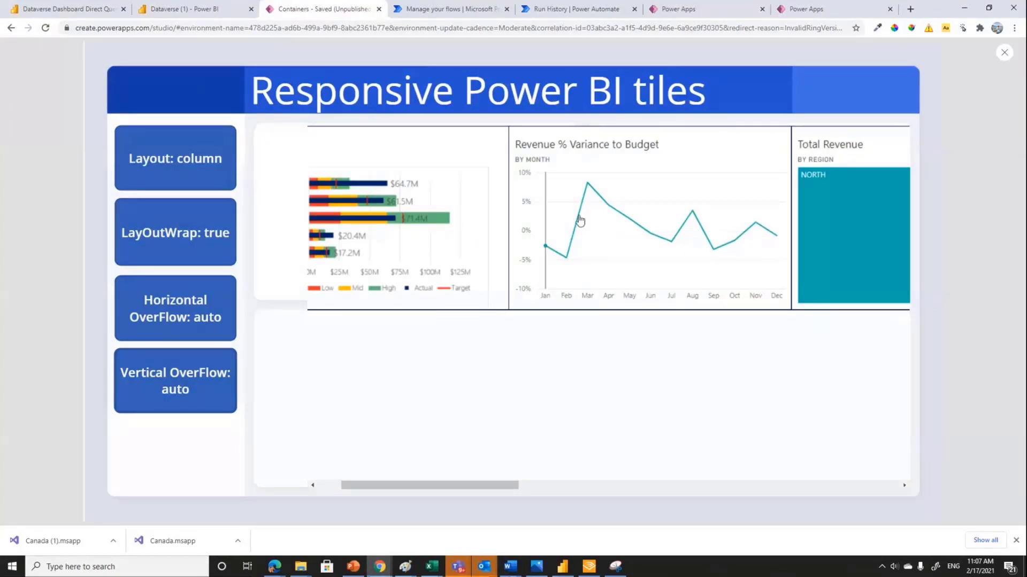
- Exit the app preview and open the Empty screen for editing
{"action": "left_click", "coordinate": [1004, 52]}
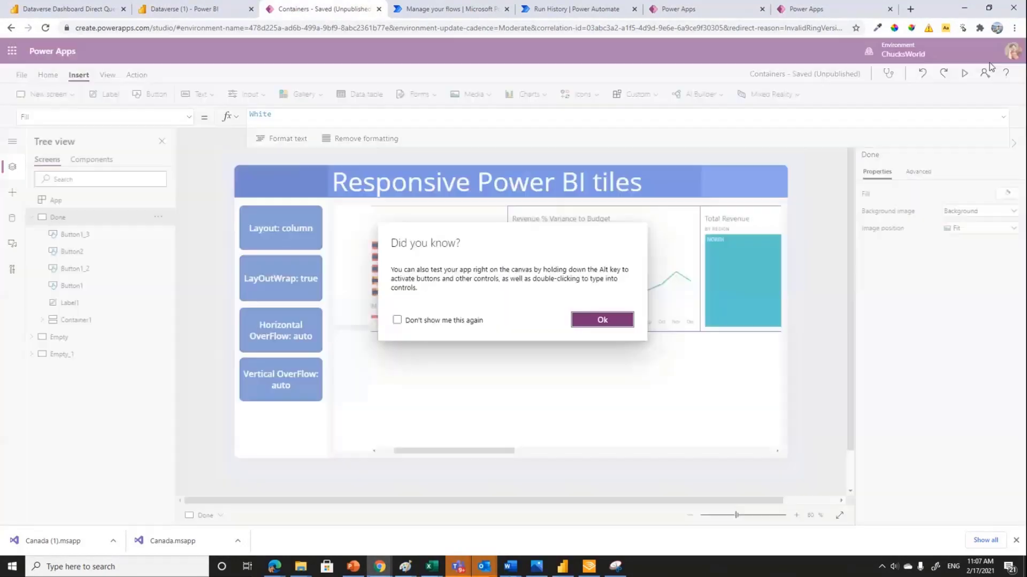
{"action": "left_click", "coordinate": [629, 318]}
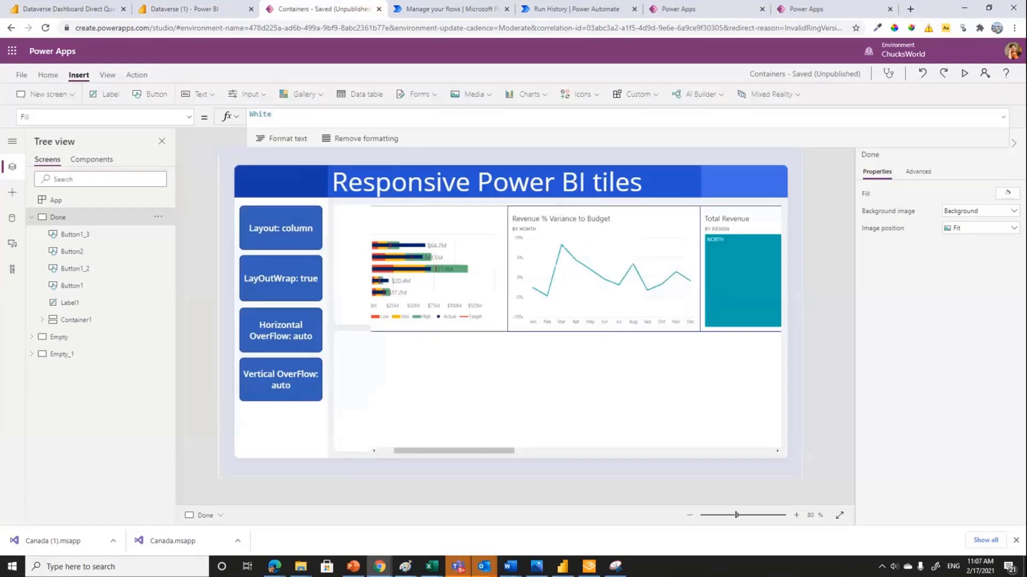
{"action": "left_click", "coordinate": [59, 337]}
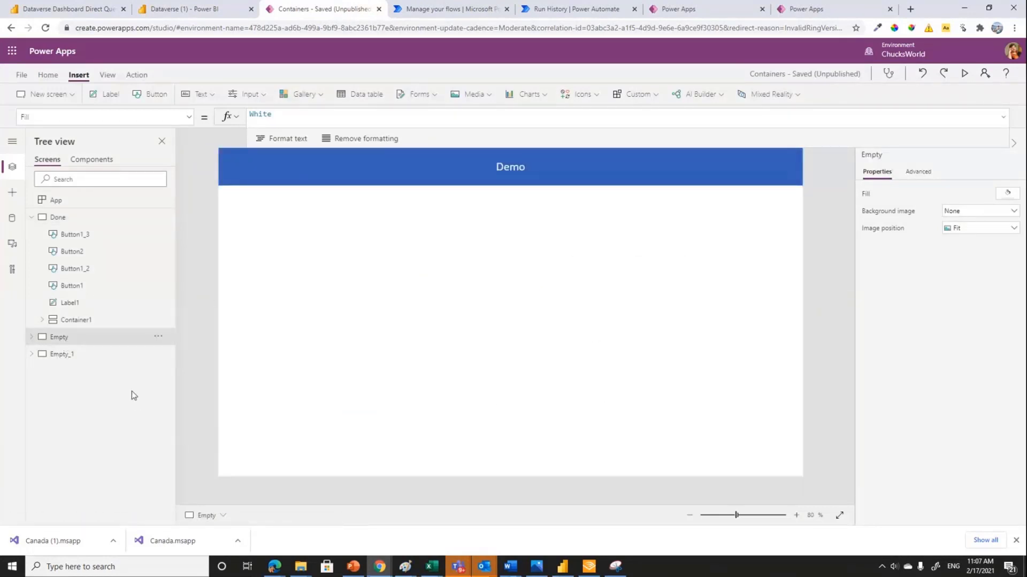
- Insert a horizontal layout container onto the Empty screen below the Demo header
{"action": "left_click", "coordinate": [10, 194]}
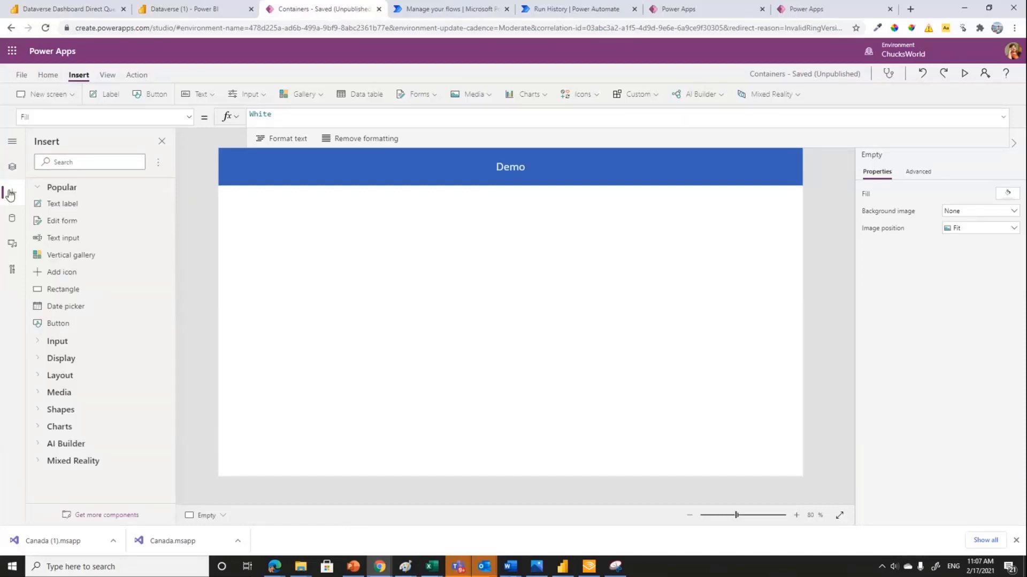
{"action": "left_click", "coordinate": [61, 374]}
{"action": "scroll", "coordinate": [62, 369], "scroll_direction": "down", "scroll_amount": 3}
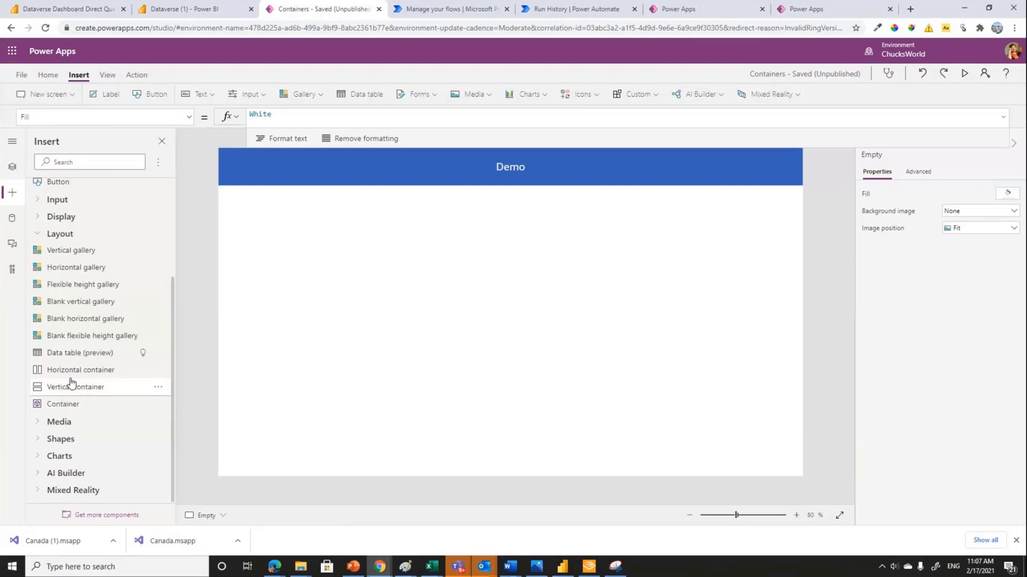
{"action": "left_click_drag", "start_coordinate": [81, 369], "coordinate": [506, 275]}
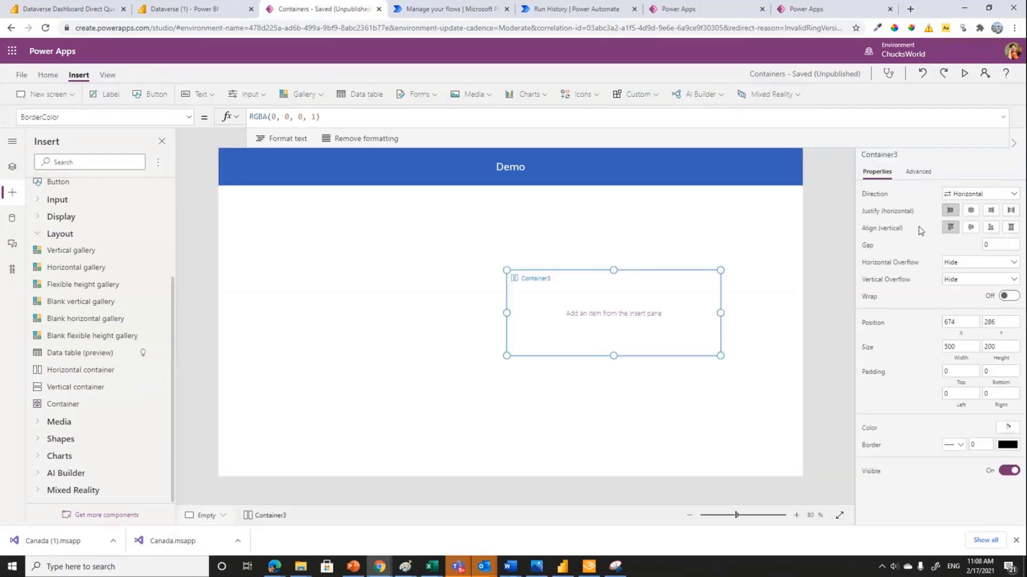
- Switch the container's direction to vertical and back to horizontal
{"action": "left_click", "coordinate": [972, 195]}
{"action": "left_click", "coordinate": [966, 219]}
{"action": "left_click", "coordinate": [972, 195]}
{"action": "left_click", "coordinate": [969, 209]}
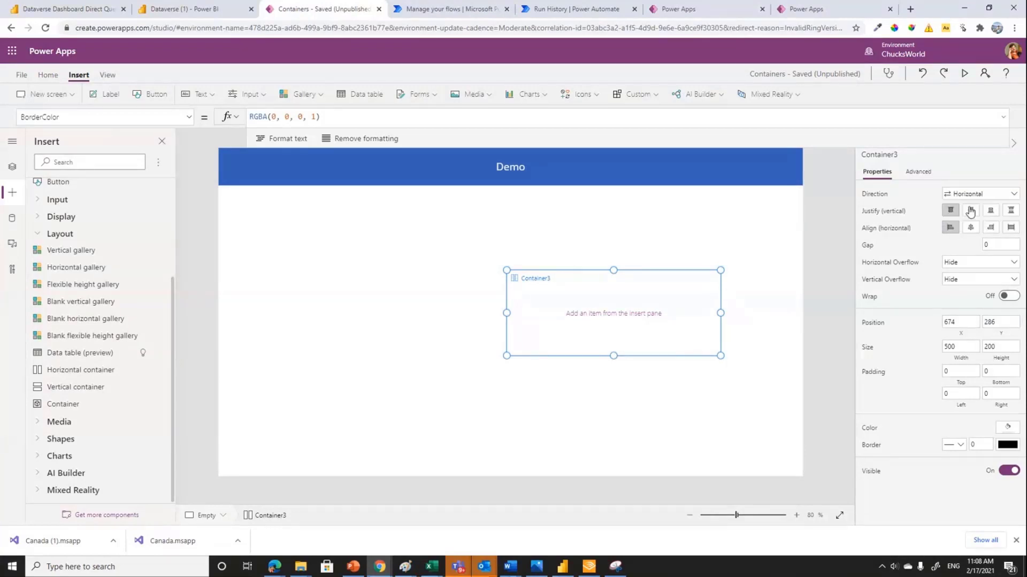
- Resize the container to about 1059 by 680 at X 307, Y 88, filling the screen area below the Demo header
{"action": "left_click_drag", "start_coordinate": [506, 270], "coordinate": [349, 186]}
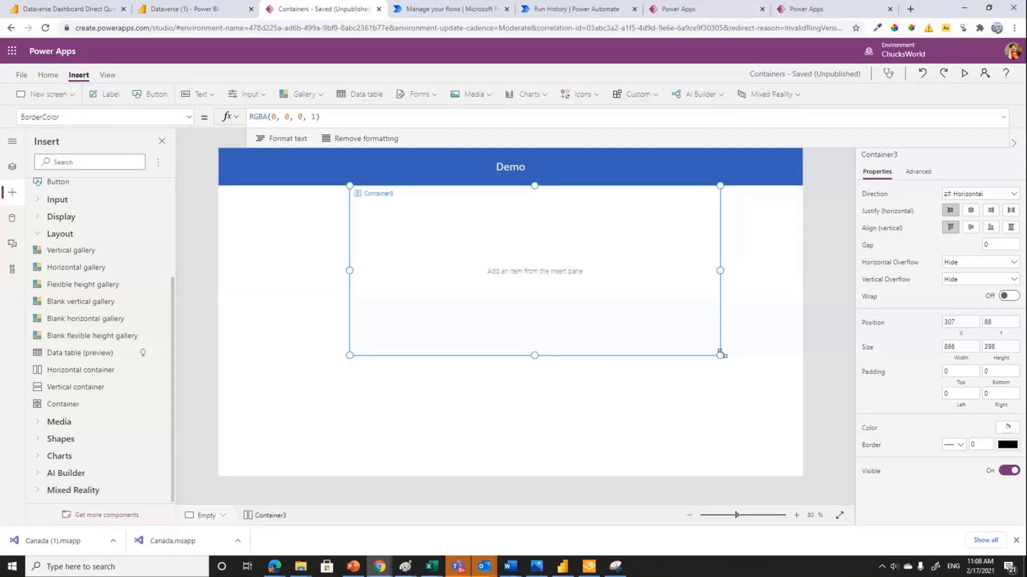
{"action": "left_click_drag", "start_coordinate": [721, 354], "coordinate": [802, 476]}
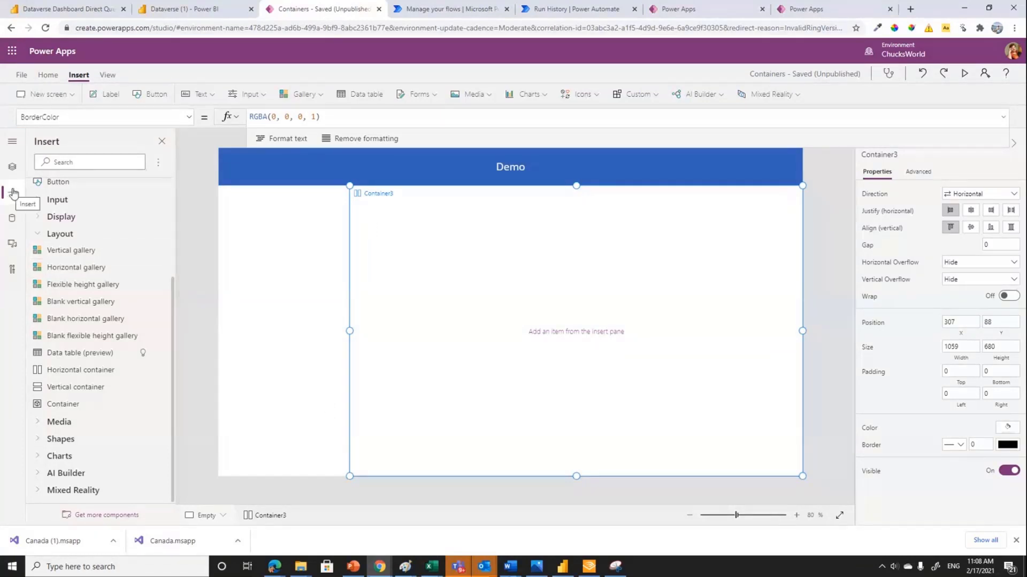
- Insert a Power BI tile and move it below the Demo header, at about X 64, Y 128
{"action": "left_click", "coordinate": [527, 97]}
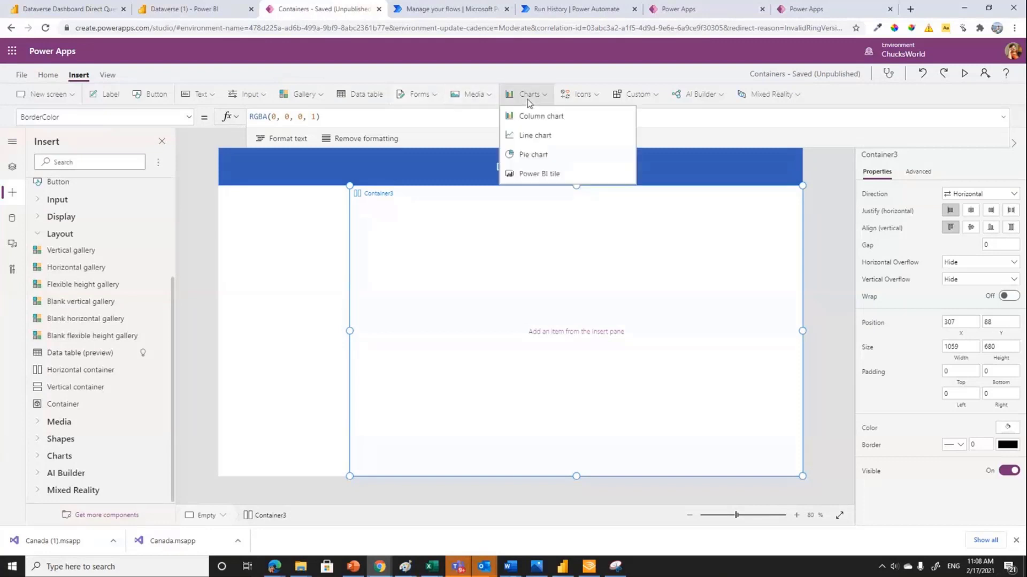
{"action": "left_click", "coordinate": [541, 175]}
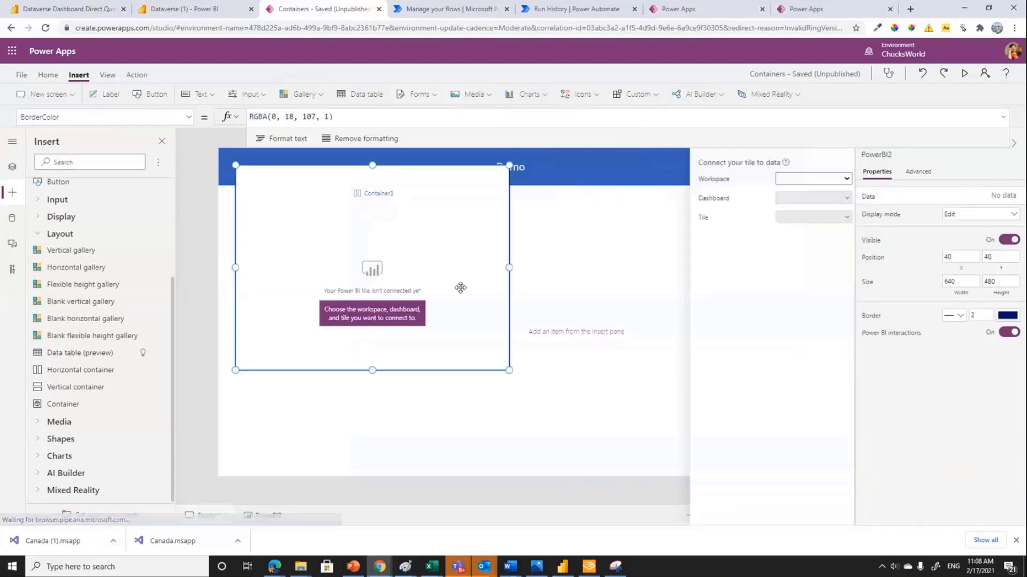
{"action": "left_click_drag", "start_coordinate": [458, 286], "coordinate": [362, 258]}
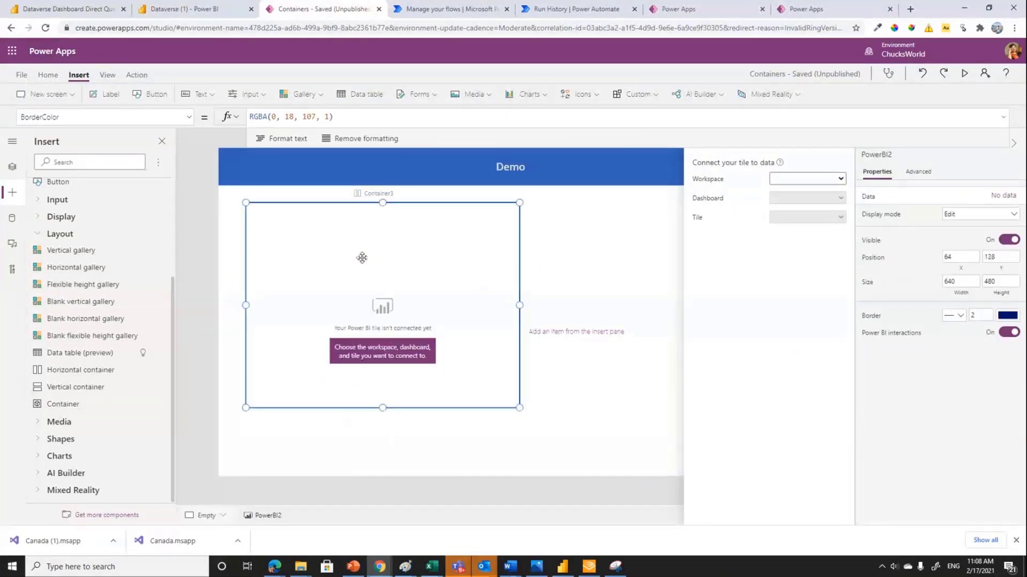
- Set the Power BI tile's workspace to Chass1 and open its dashboard choices
{"action": "left_click", "coordinate": [821, 180]}
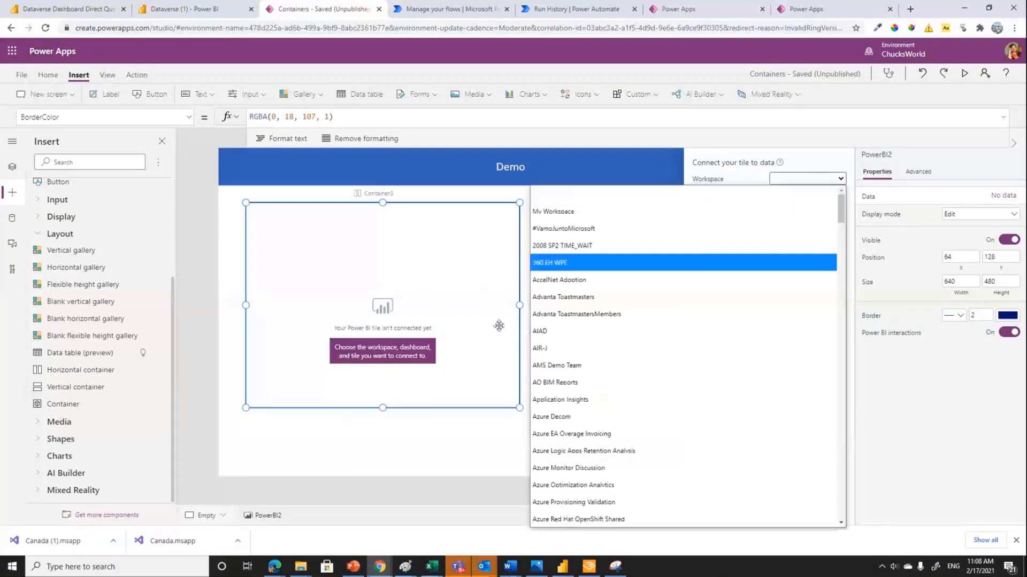
{"action": "scroll", "coordinate": [575, 417], "scroll_direction": "down", "scroll_amount": 10}
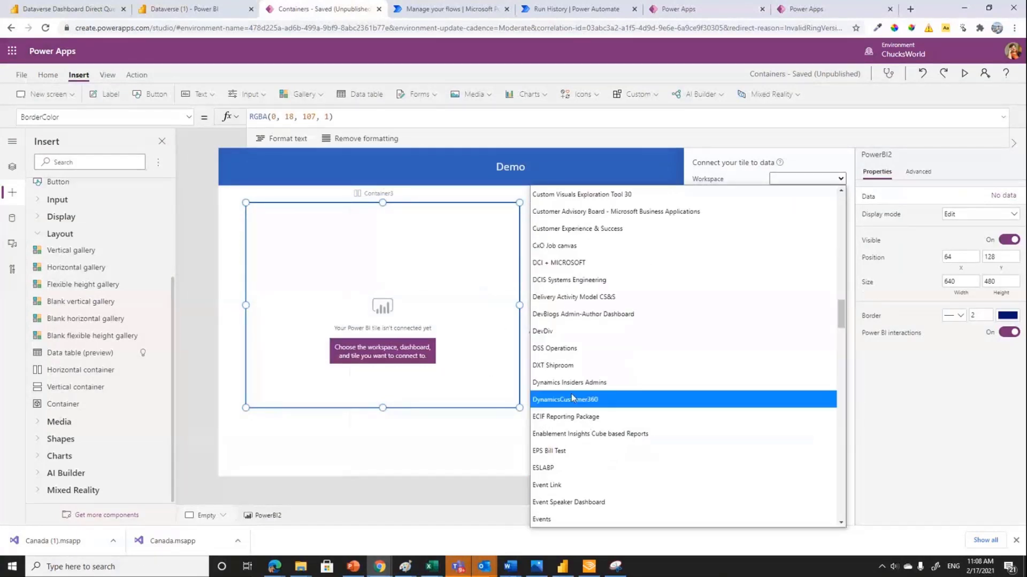
{"action": "scroll", "coordinate": [571, 398], "scroll_direction": "up", "scroll_amount": 4}
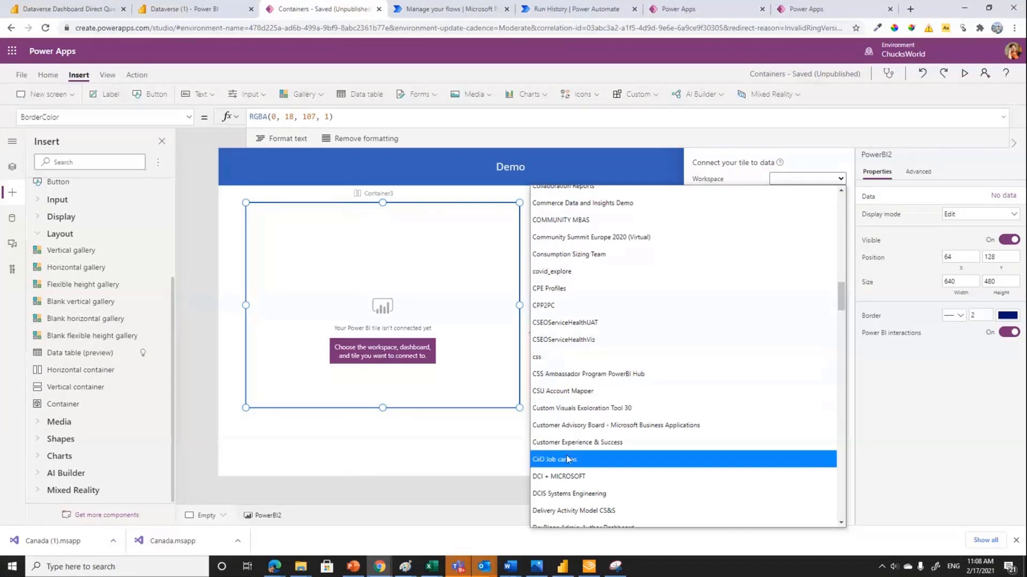
{"action": "scroll", "coordinate": [566, 458], "scroll_direction": "up", "scroll_amount": 3}
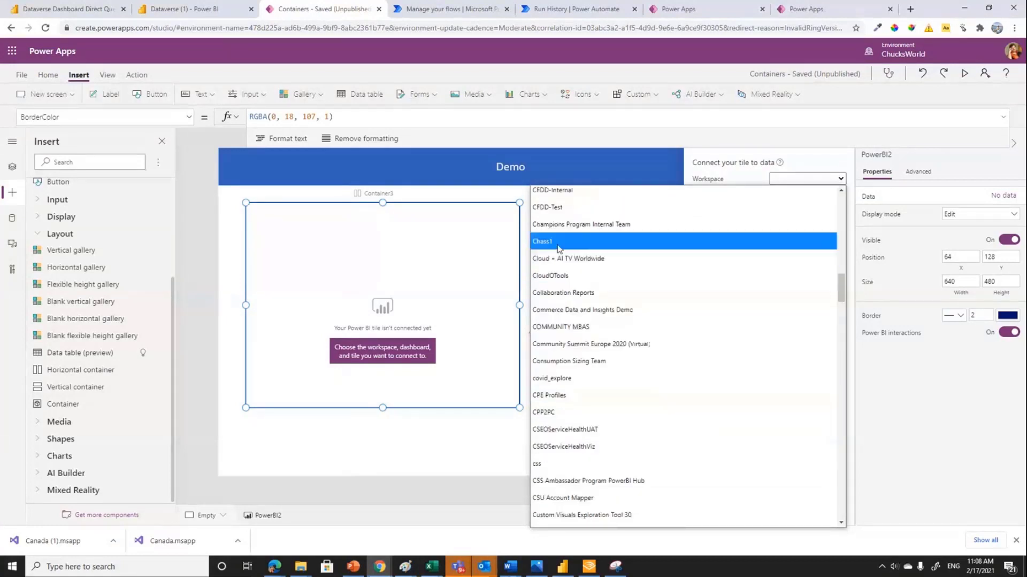
{"action": "left_click", "coordinate": [558, 242]}
{"action": "left_click", "coordinate": [802, 198]}
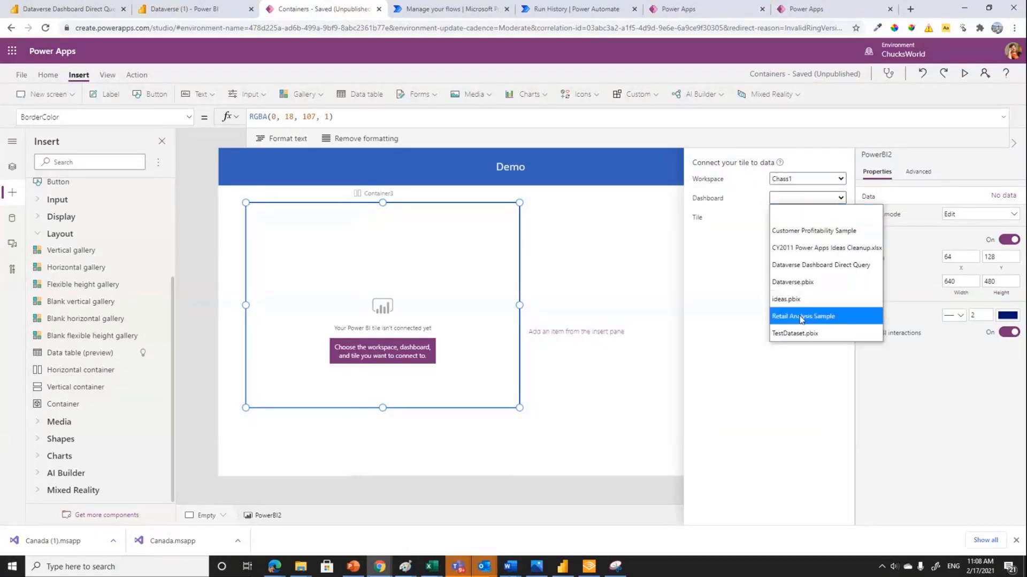
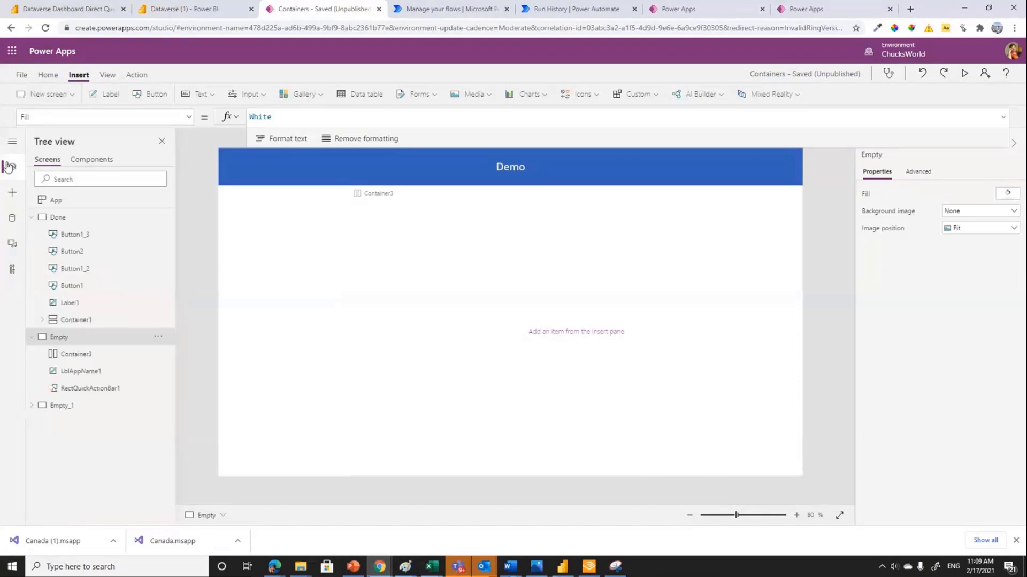
- Paste the Power BI tile into Container3 on the Empty screen
{"action": "left_click", "coordinate": [90, 355]}
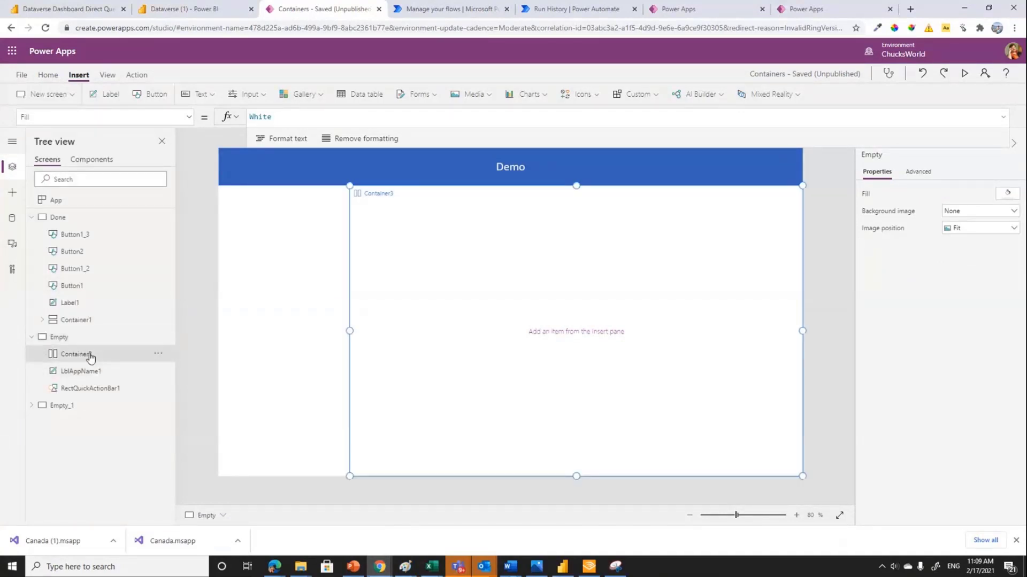
{"action": "key", "text": "ctrl+v"}
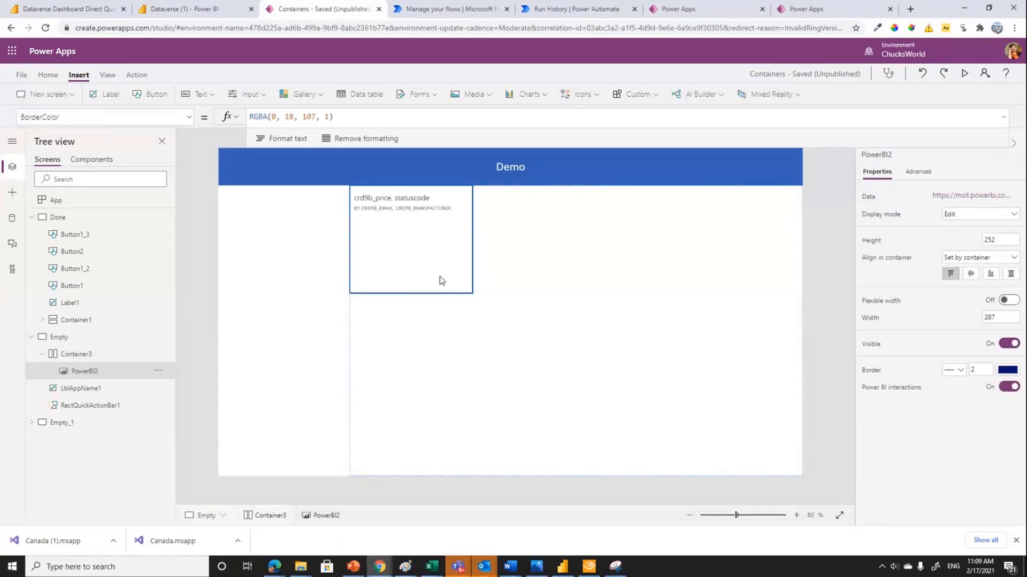
{"action": "left_click", "coordinate": [435, 294]}
{"action": "left_click", "coordinate": [437, 290]}
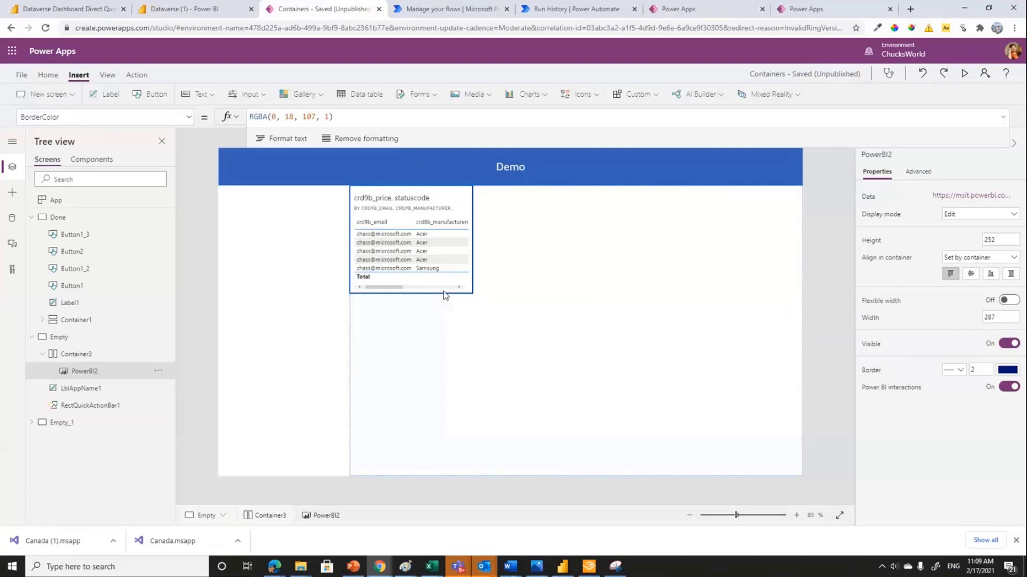
- Insert a button into Container3 beside the Power BI tile
{"action": "left_click", "coordinate": [151, 94]}
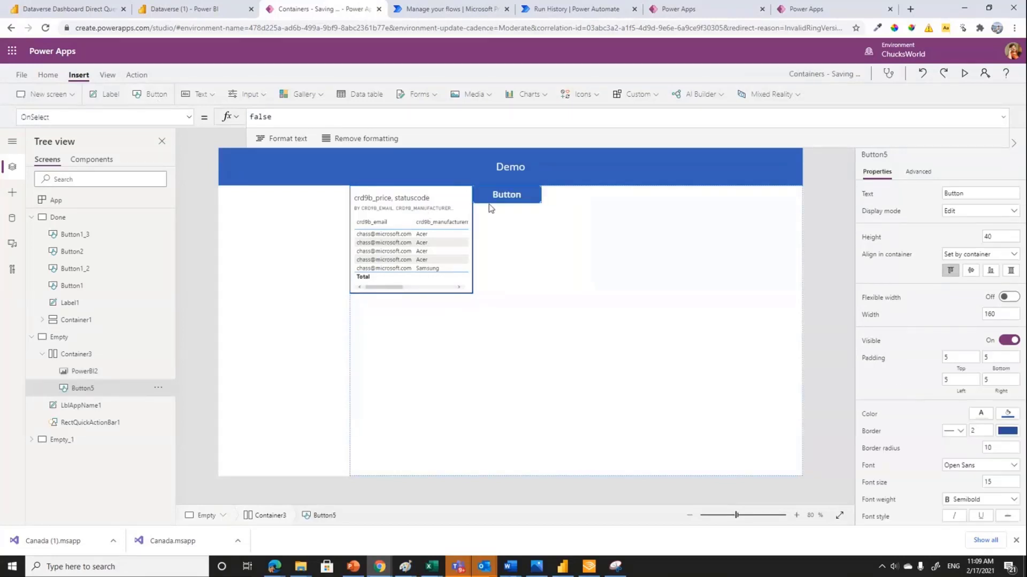
{"action": "left_click", "coordinate": [524, 250]}
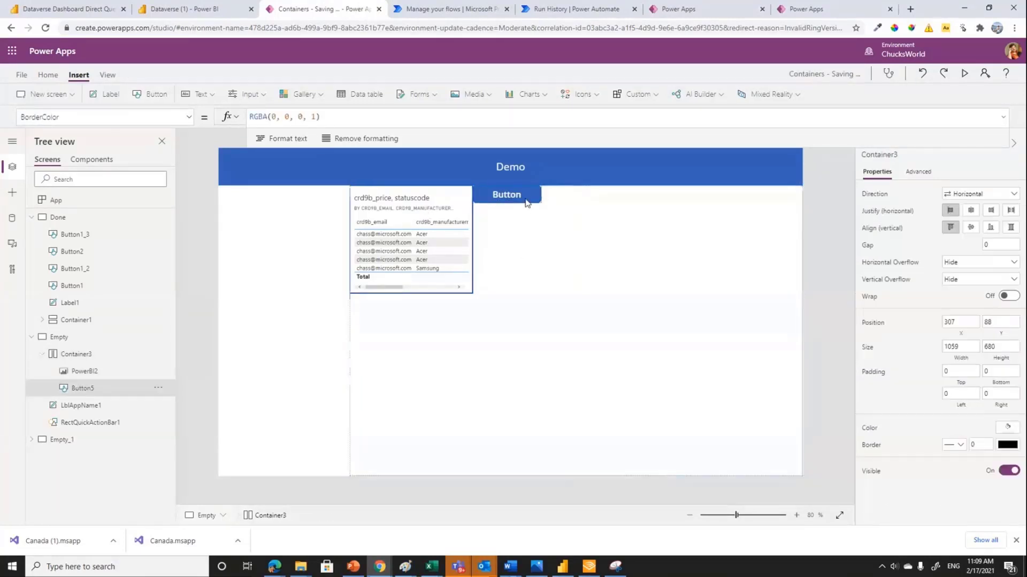
{"action": "left_click", "coordinate": [530, 202]}
{"action": "left_click", "coordinate": [547, 269]}
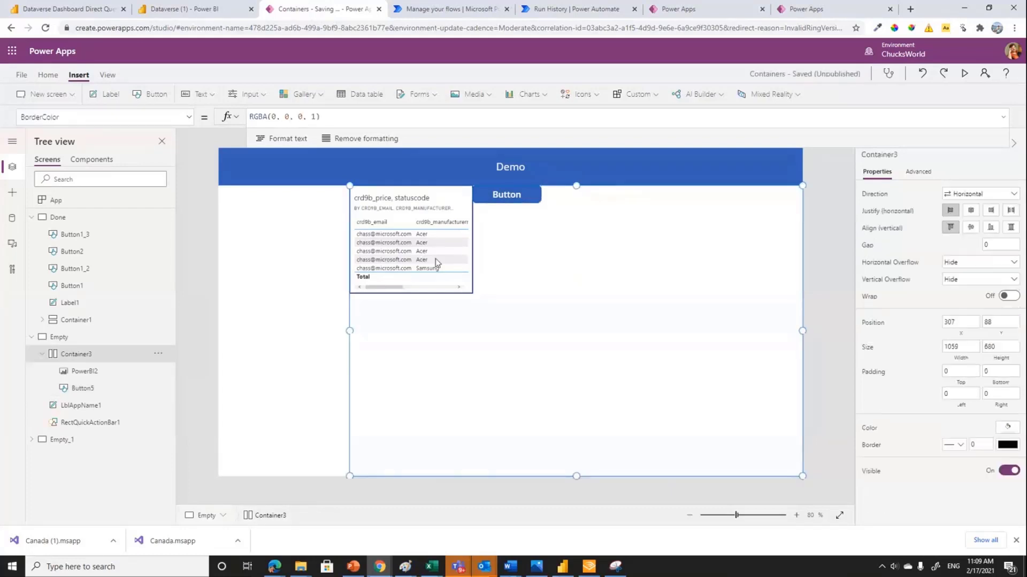
- Paste four more copies of the Power BI tile into Container3 after the button
{"action": "left_click", "coordinate": [435, 259]}
{"action": "left_click", "coordinate": [436, 295]}
{"action": "left_click", "coordinate": [438, 274]}
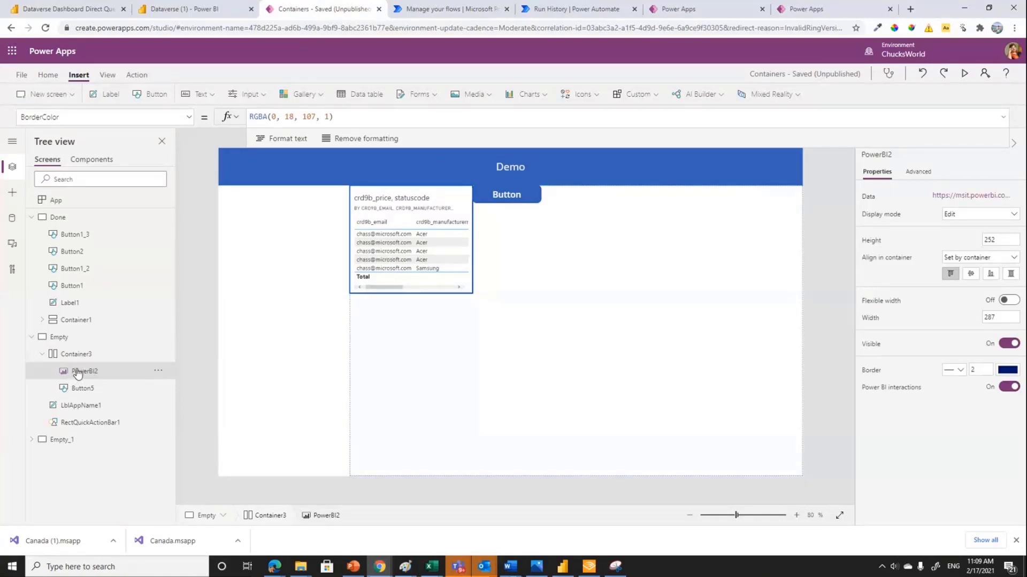
{"action": "key", "text": "ctrl+v"}
{"action": "key", "text": "ctrl+v"}
{"action": "key", "text": "ctrl+v"}
{"action": "key", "text": "ctrl+v"}
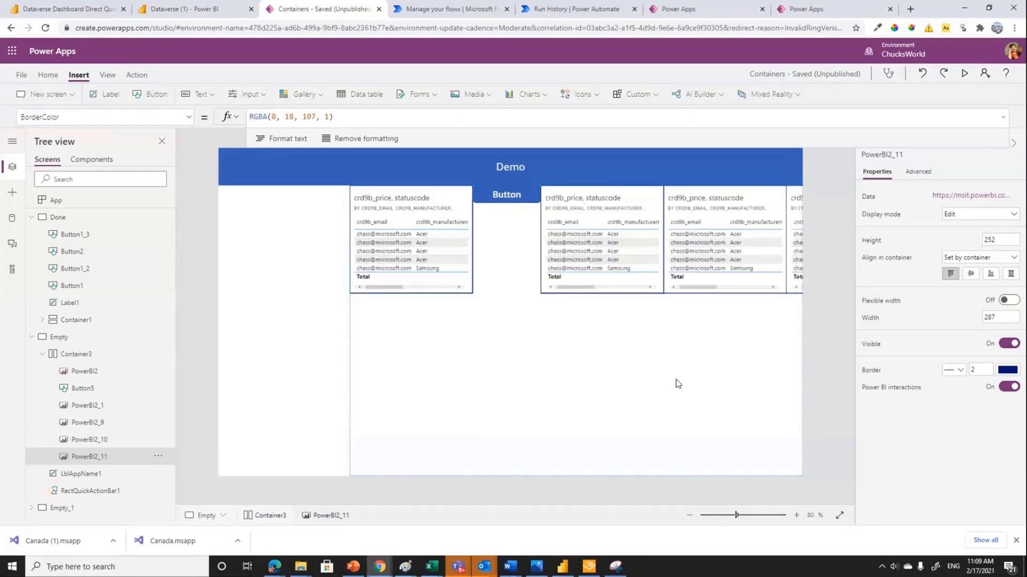
- Turn on wrapping for Container3
{"action": "left_click", "coordinate": [653, 397]}
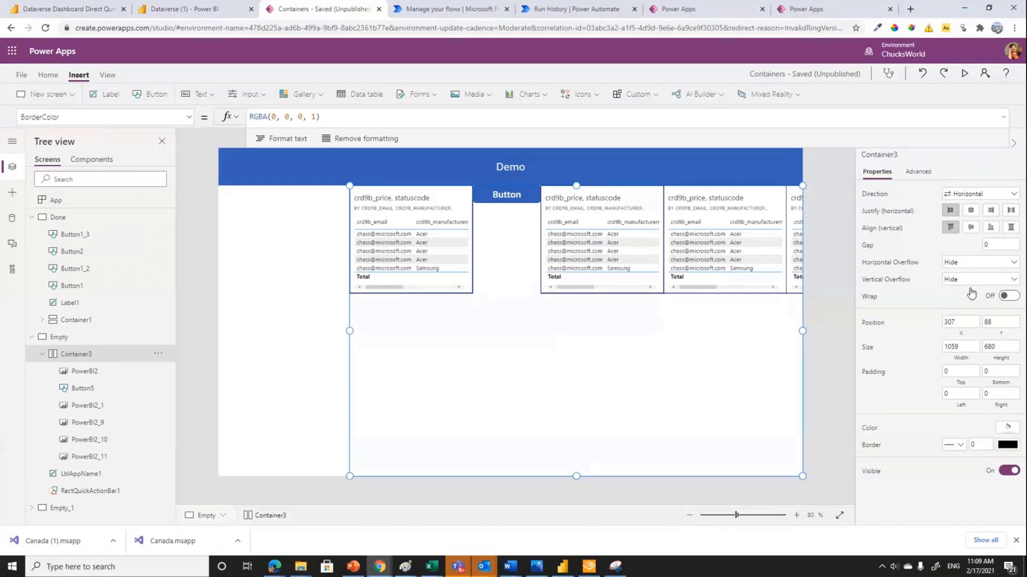
{"action": "left_click", "coordinate": [997, 297]}
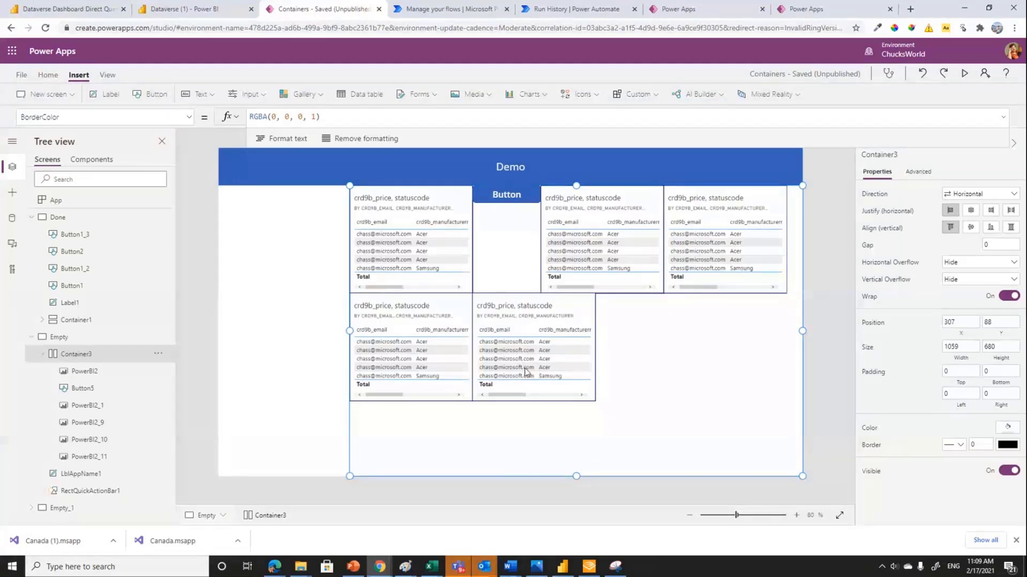
{"action": "left_click", "coordinate": [80, 404]}
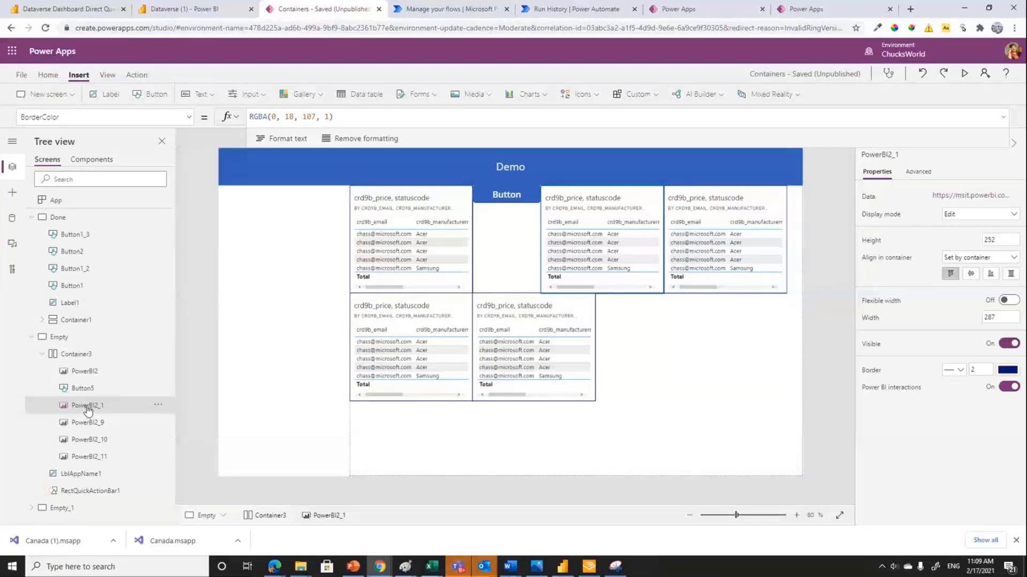
{"action": "key", "text": "F12"}
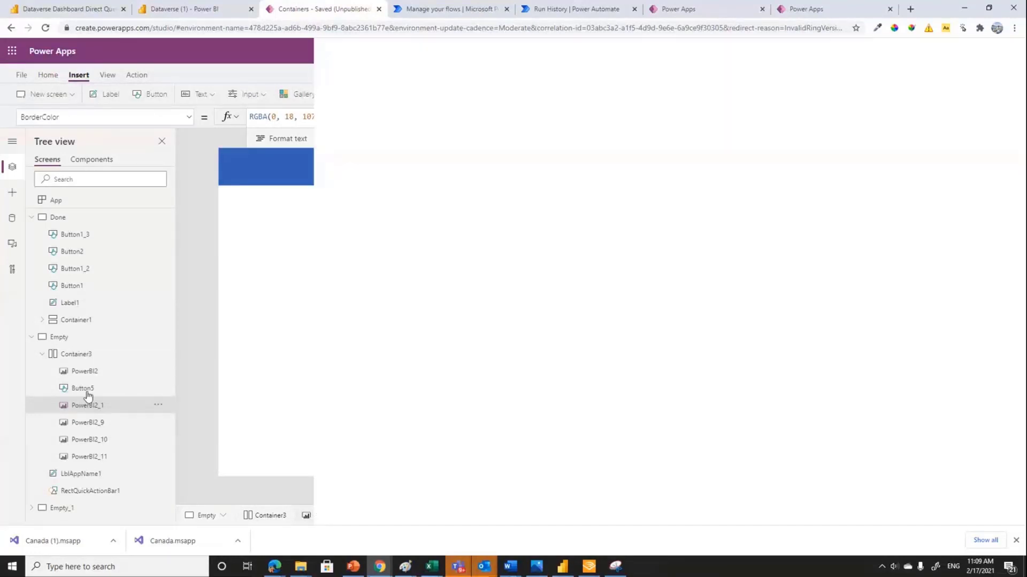
{"action": "left_click", "coordinate": [80, 354]}
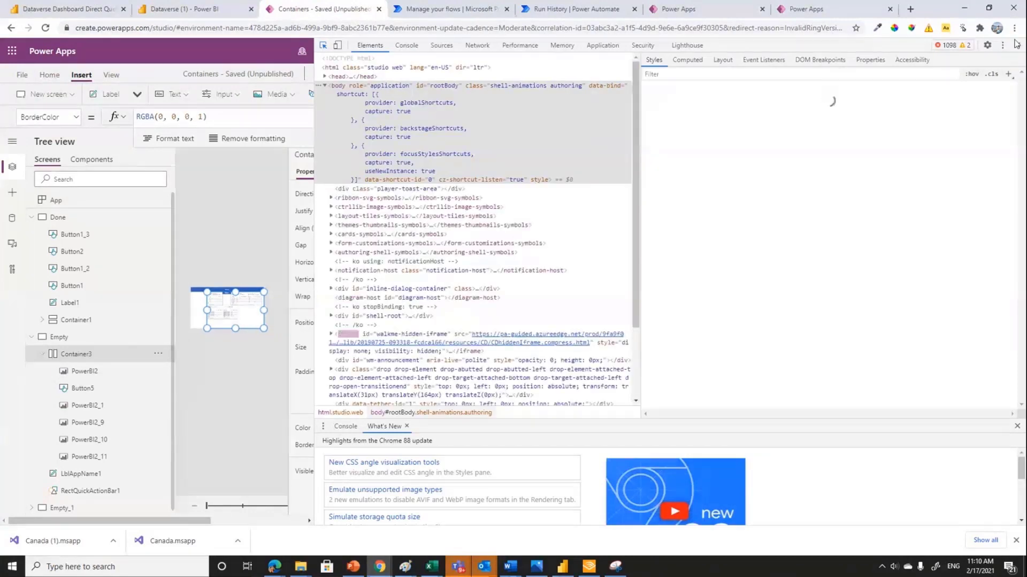
{"action": "key", "text": "F12"}
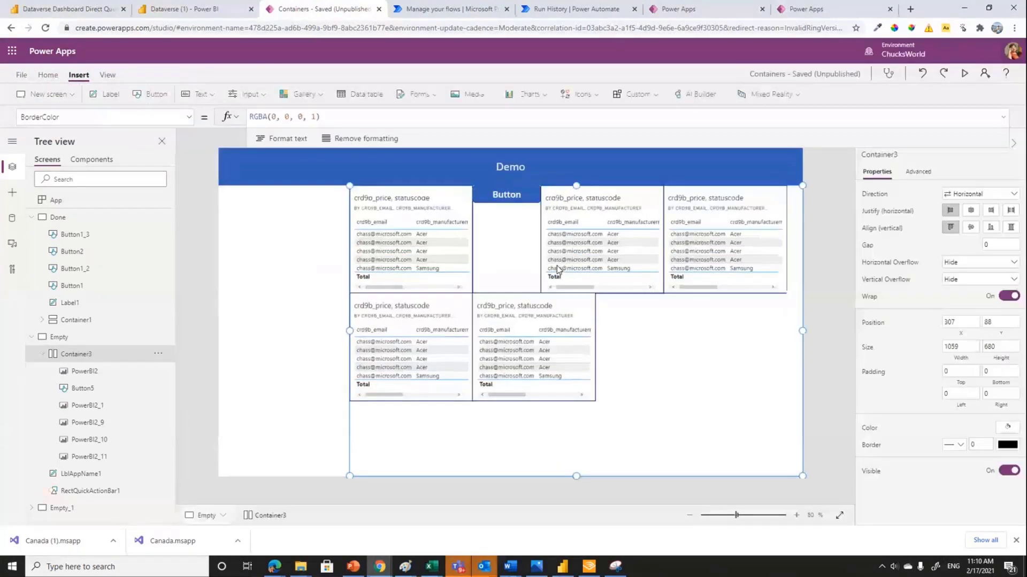
- Copy the first Power BI tile and paste two more copies of it into Container3
{"action": "left_click", "coordinate": [78, 375]}
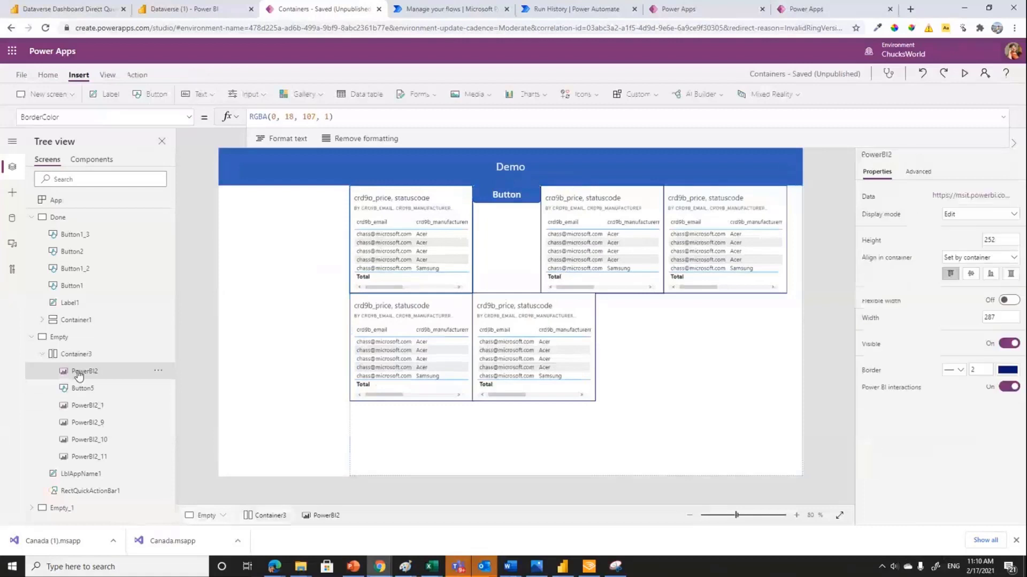
{"action": "key", "text": "ctrl+c"}
{"action": "key", "text": "ctrl+v"}
{"action": "key", "text": "ctrl+v"}
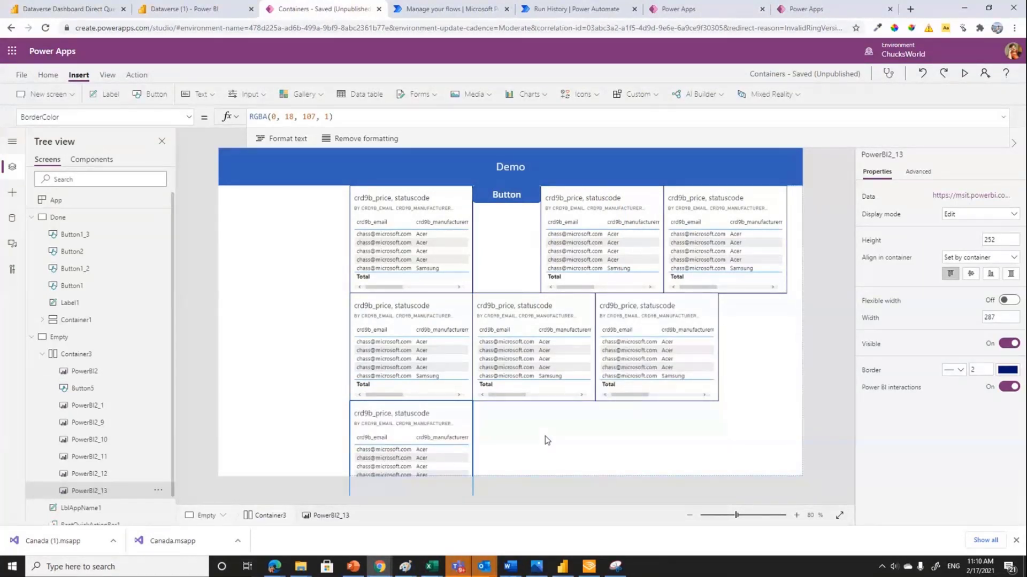
{"action": "left_click", "coordinate": [437, 243]}
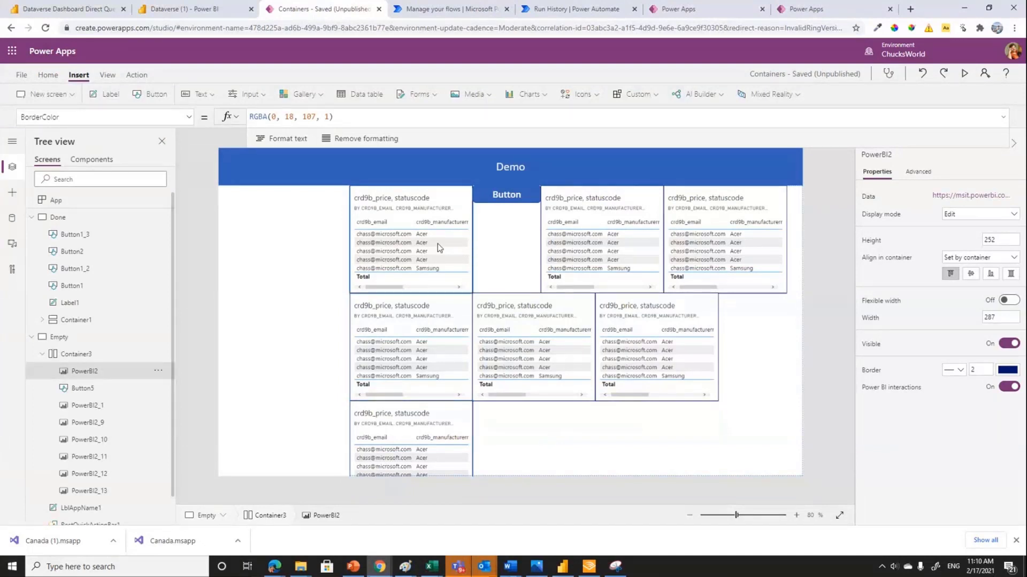
{"action": "left_click", "coordinate": [94, 389]}
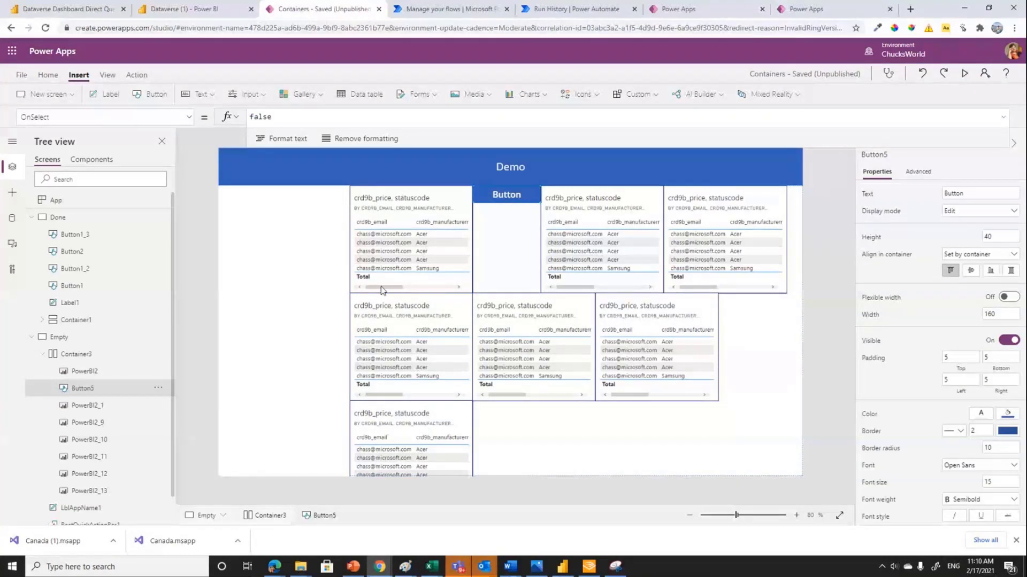
{"action": "left_click", "coordinate": [406, 262]}
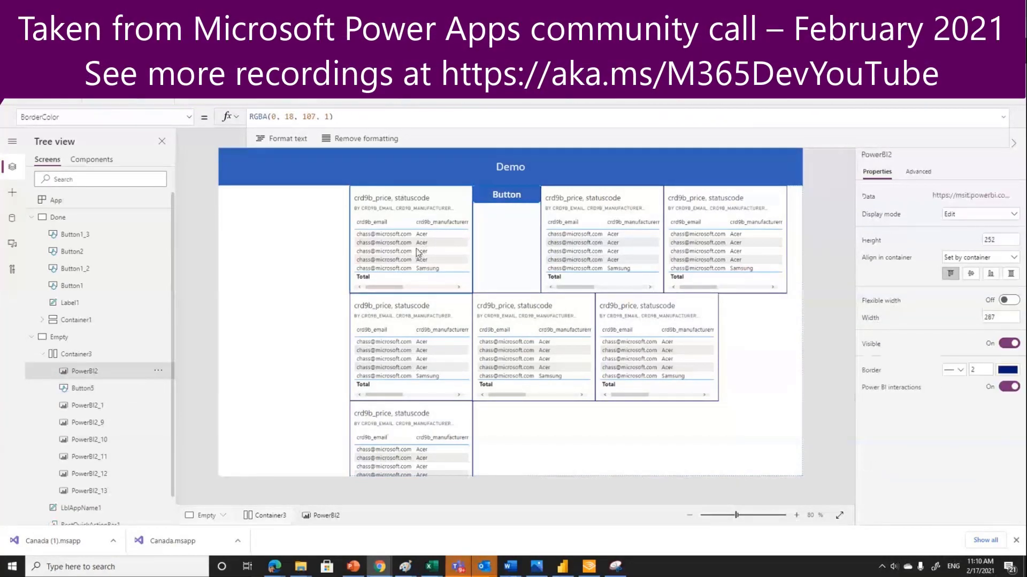